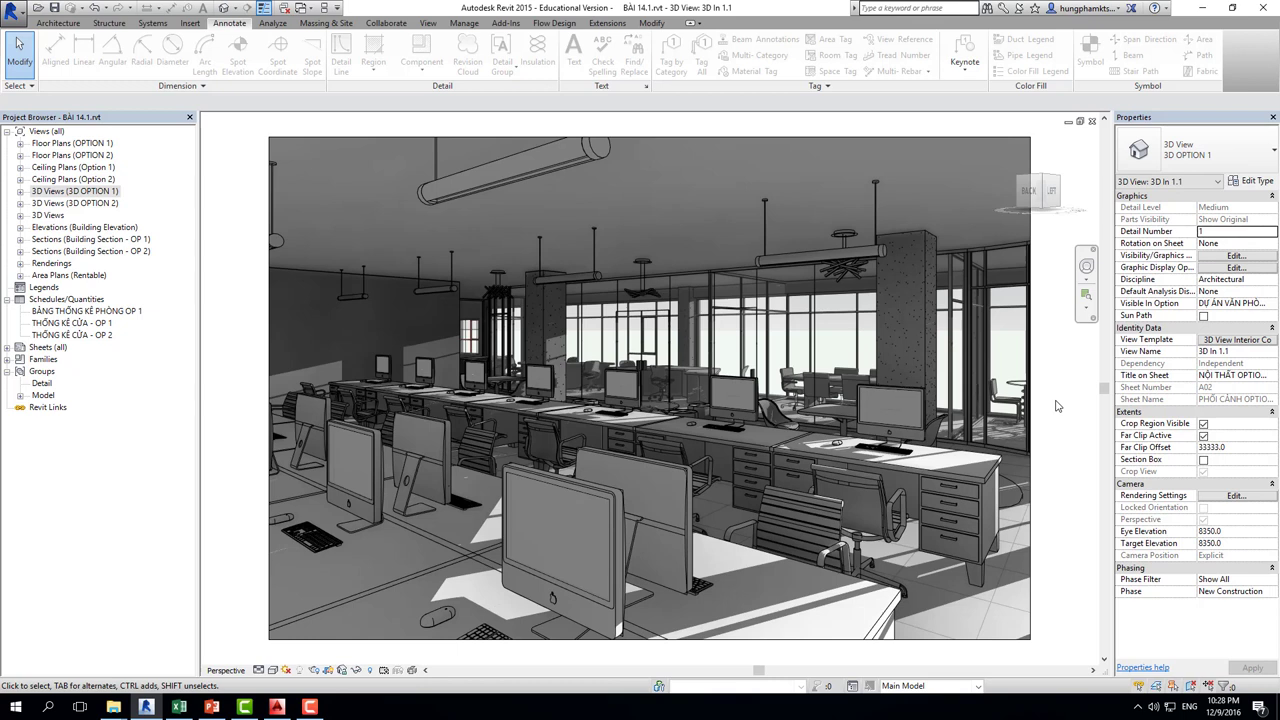
# Step: Open the MB-OP1 and MẶT BẰNG SÀN - OP 2 floor plans from the Project Browser
pyautogui.click(107, 143)
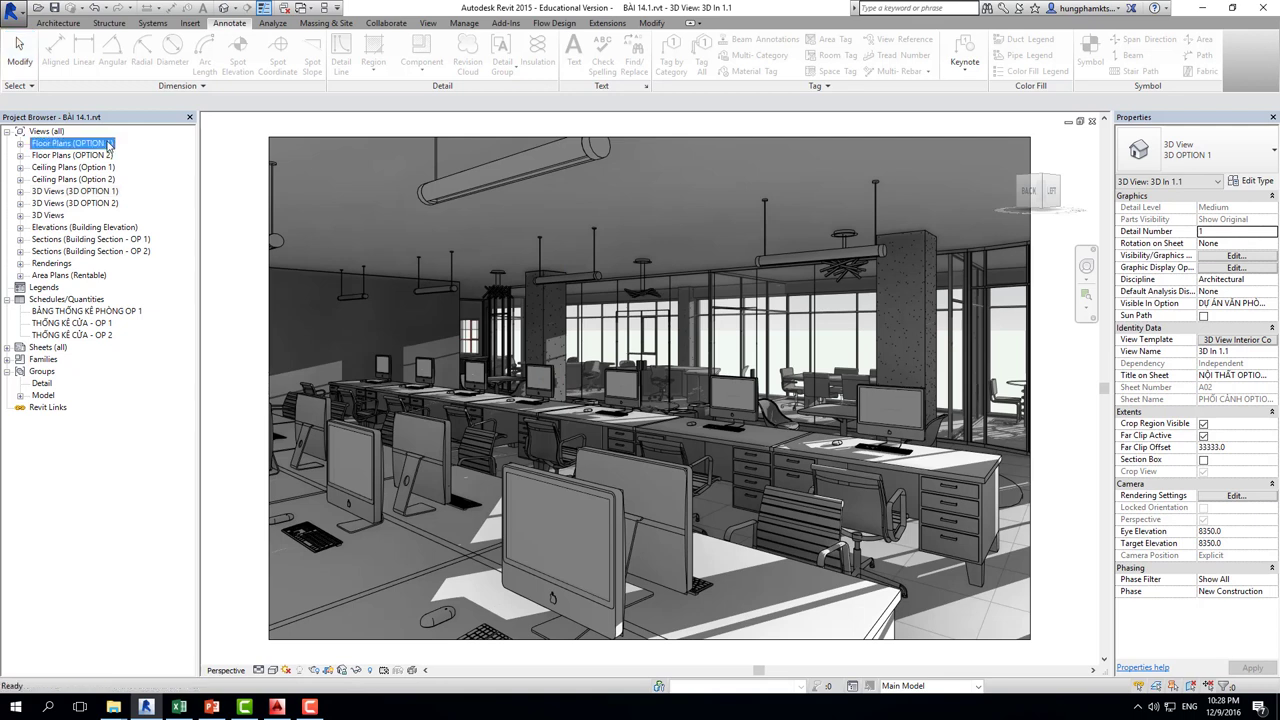
pyautogui.doubleClick(107, 143)
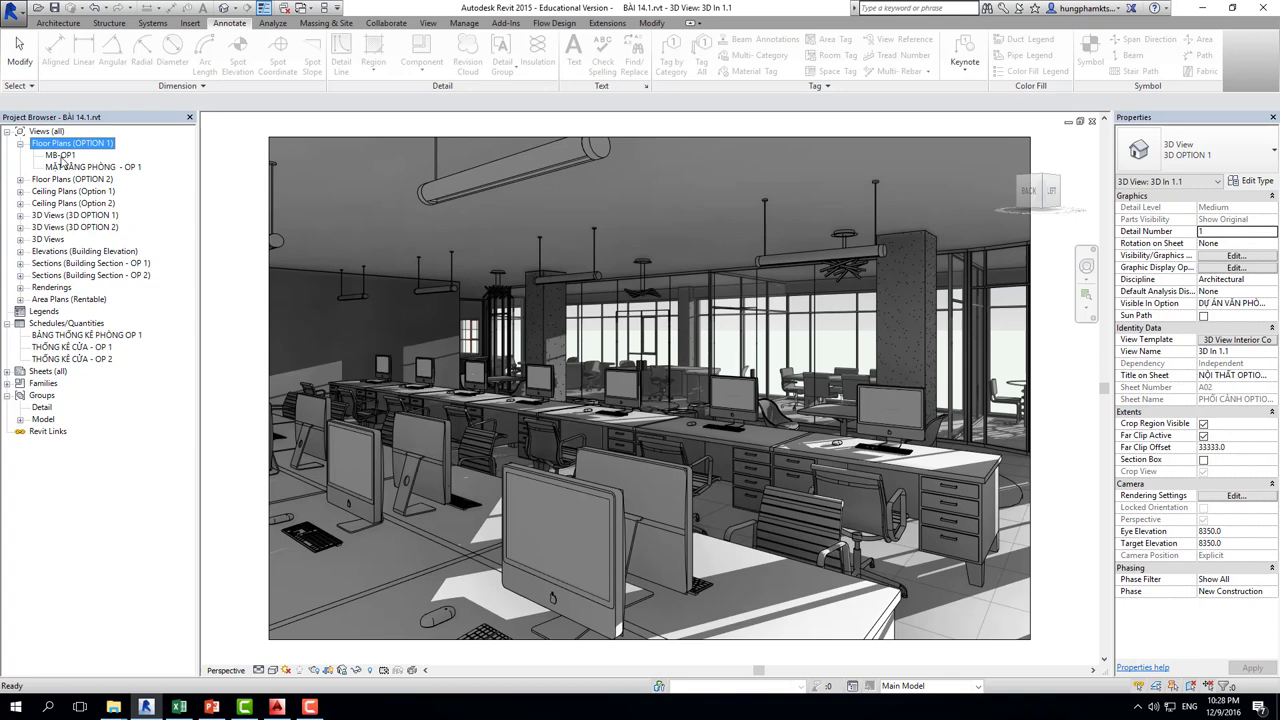
pyautogui.doubleClick(60, 155)
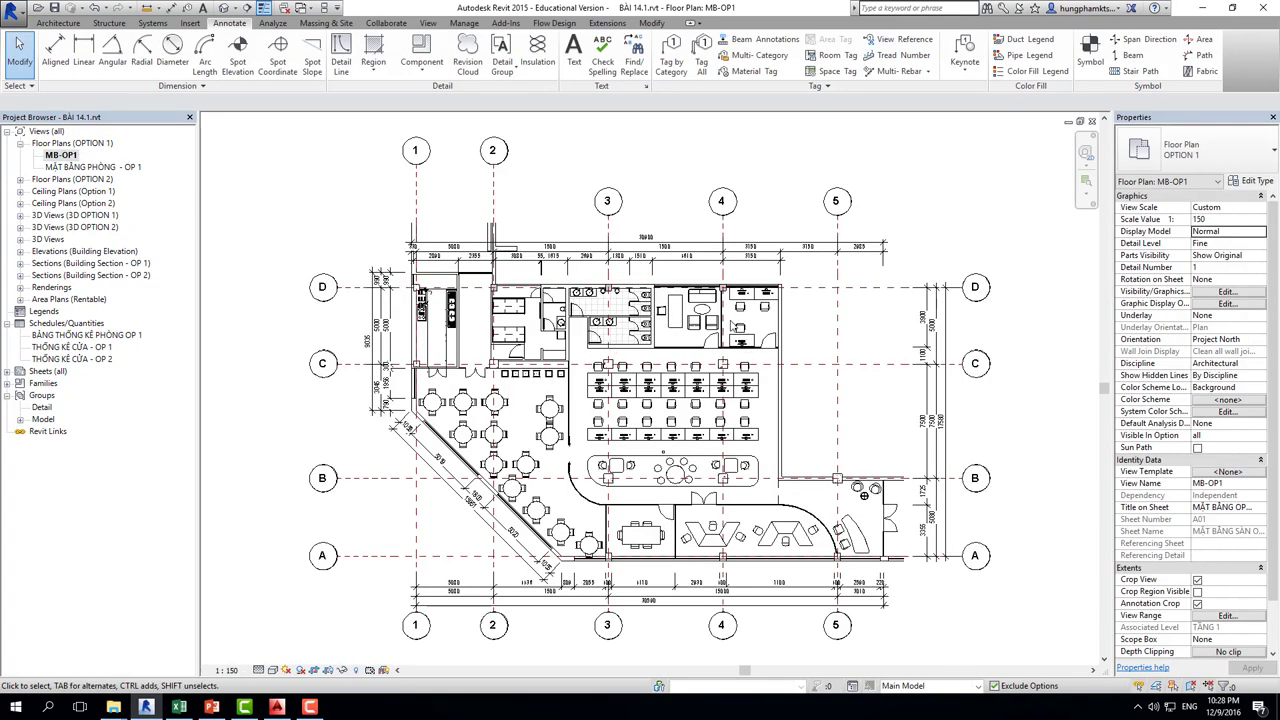
pyautogui.doubleClick(76, 180)
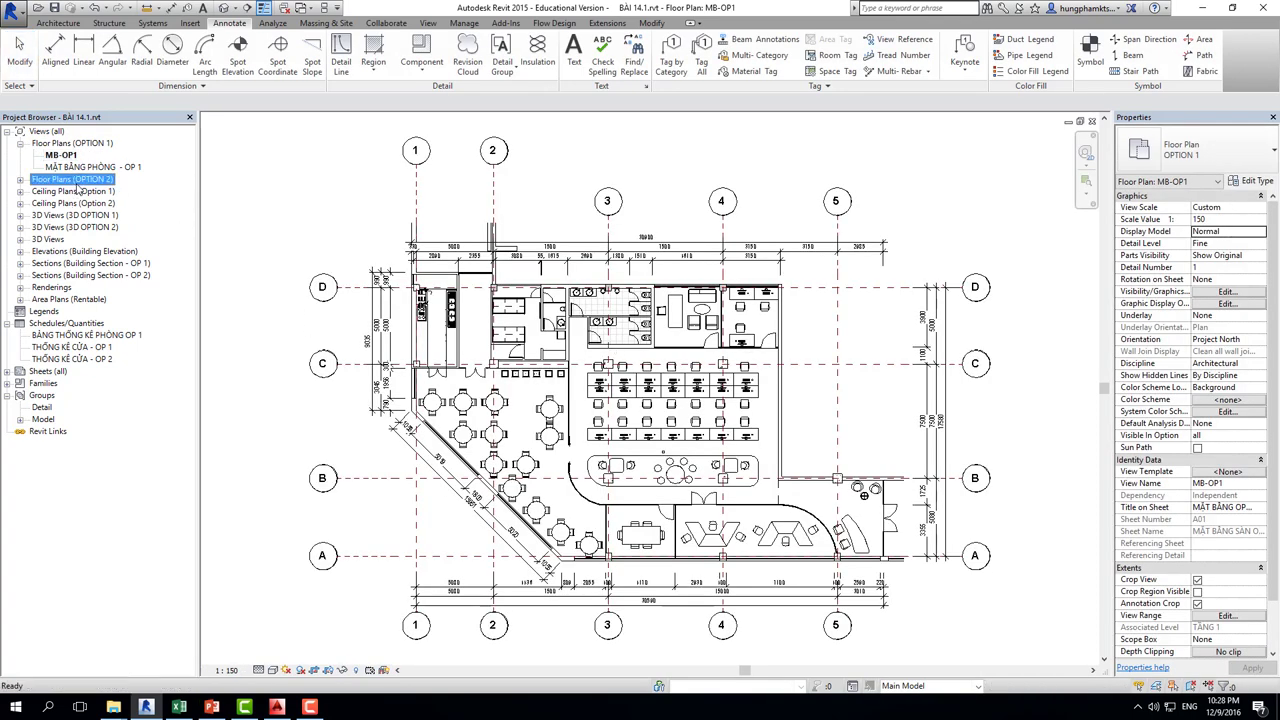
pyautogui.click(86, 191)
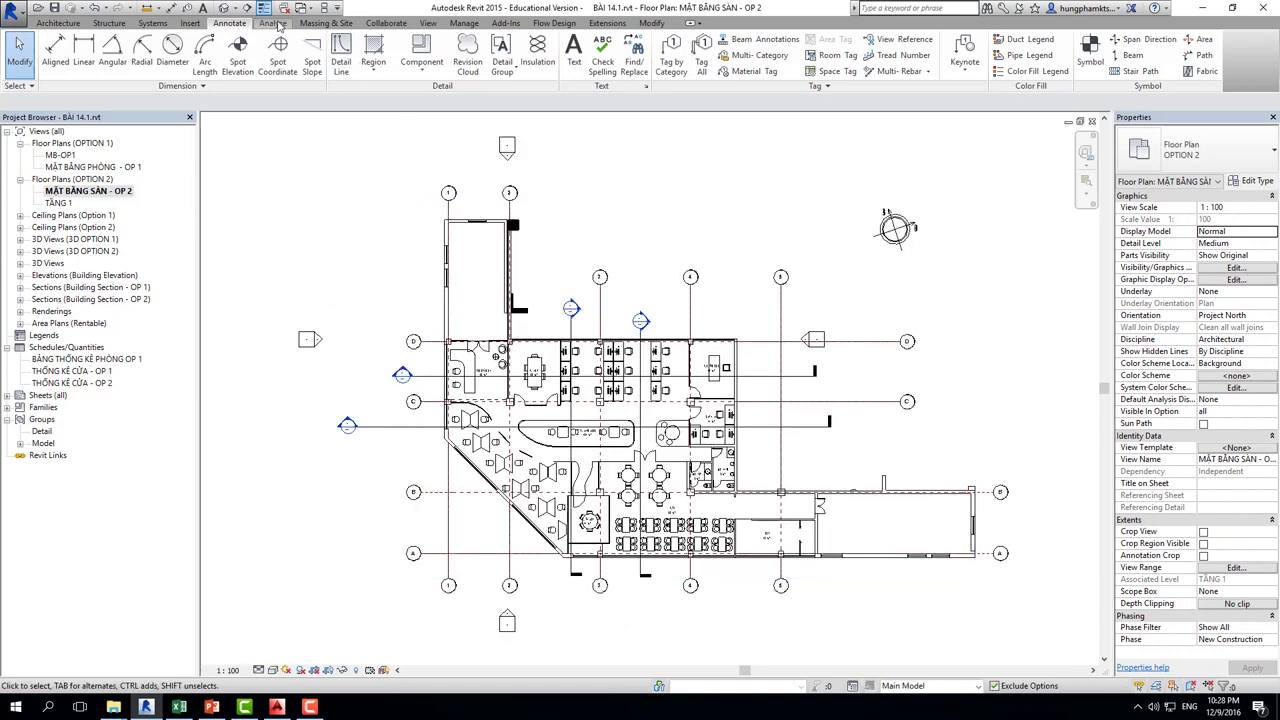
pyautogui.doubleClick(60, 155)
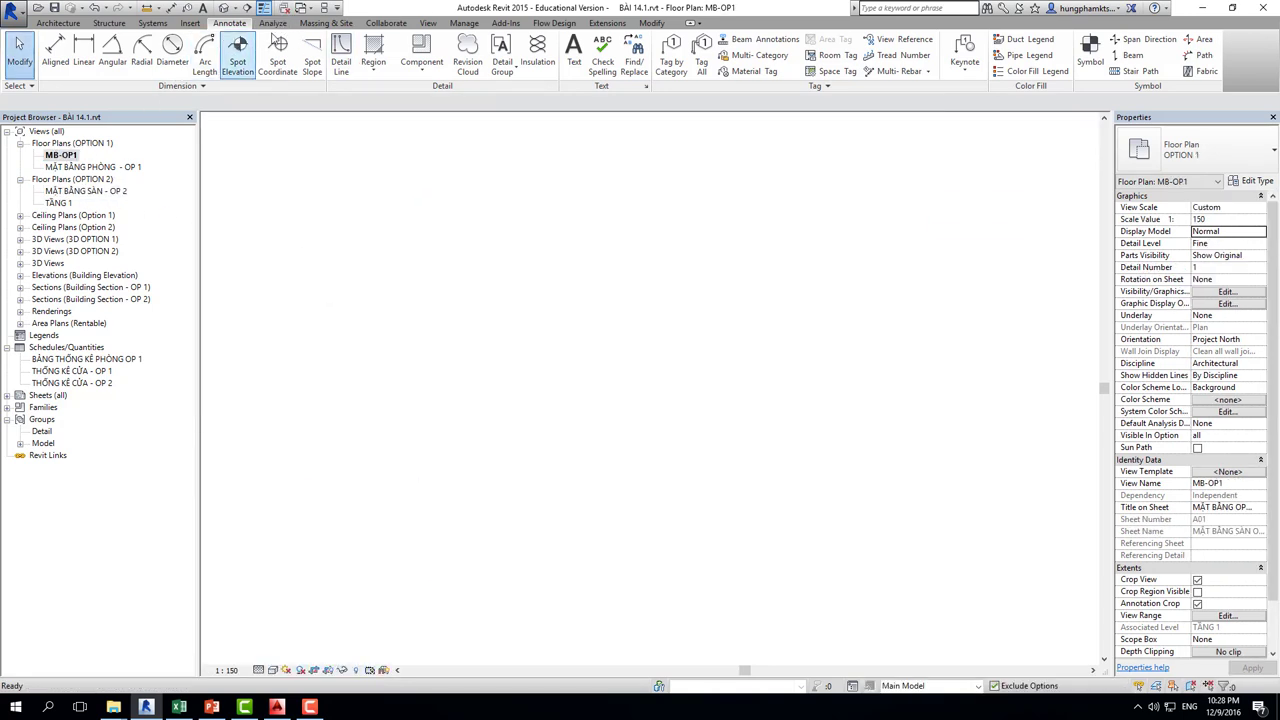
# Step: Tile the two floor plans side by side and open the 3D In 1.1 perspective
pyautogui.click(323, 7)
pyautogui.scroll(-6, 422, 230)
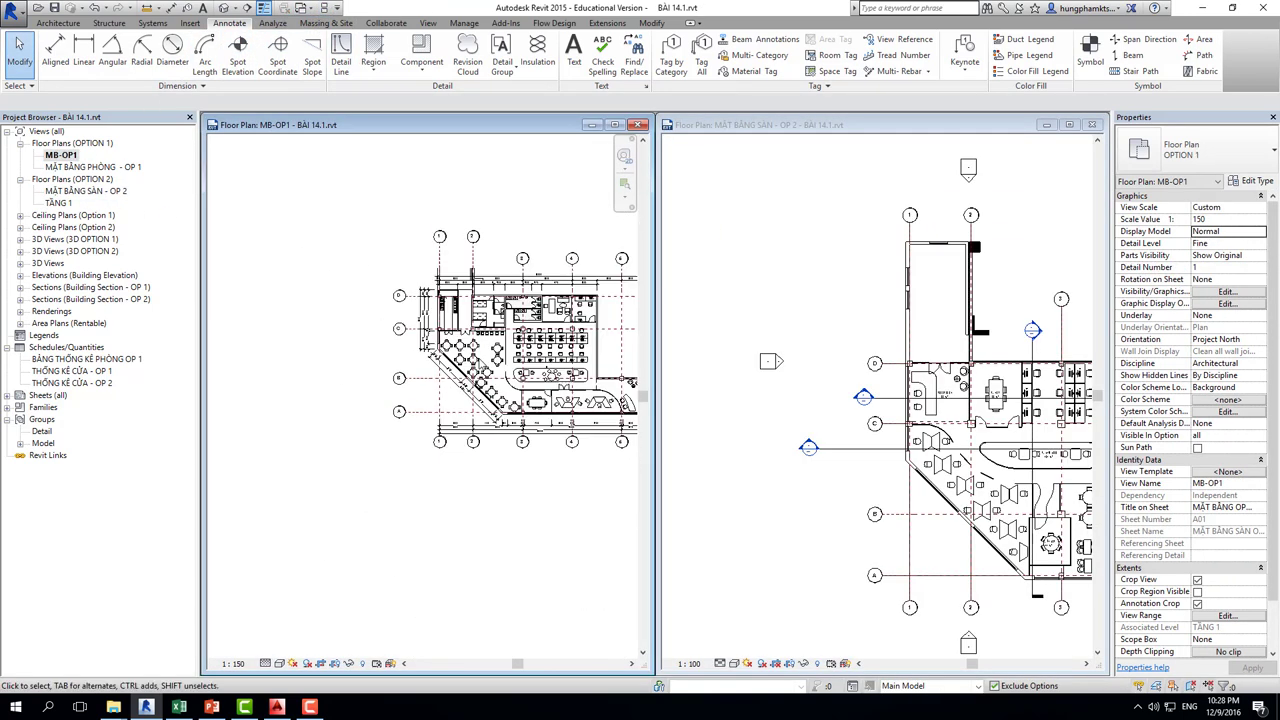
pyautogui.scroll(-3, 776, 337)
pyautogui.moveTo(776, 337); pyautogui.dragTo(705, 312, button='middle')
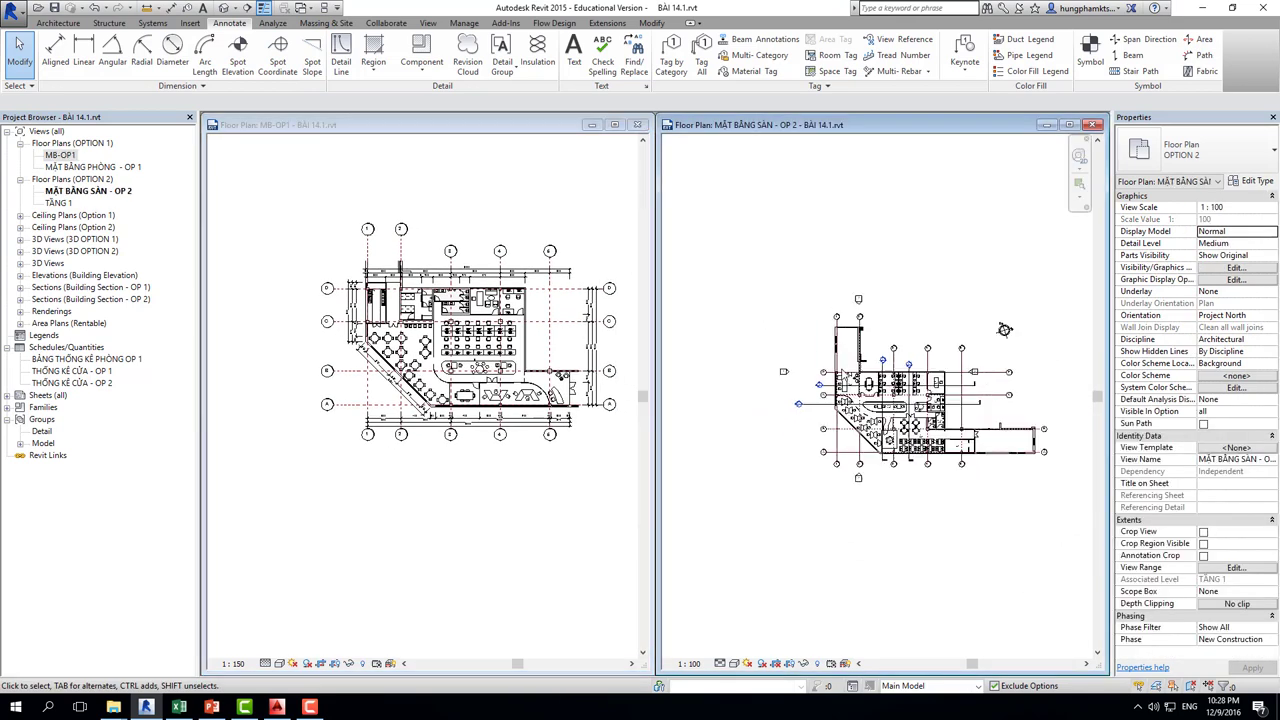
pyautogui.scroll(3, 840, 418)
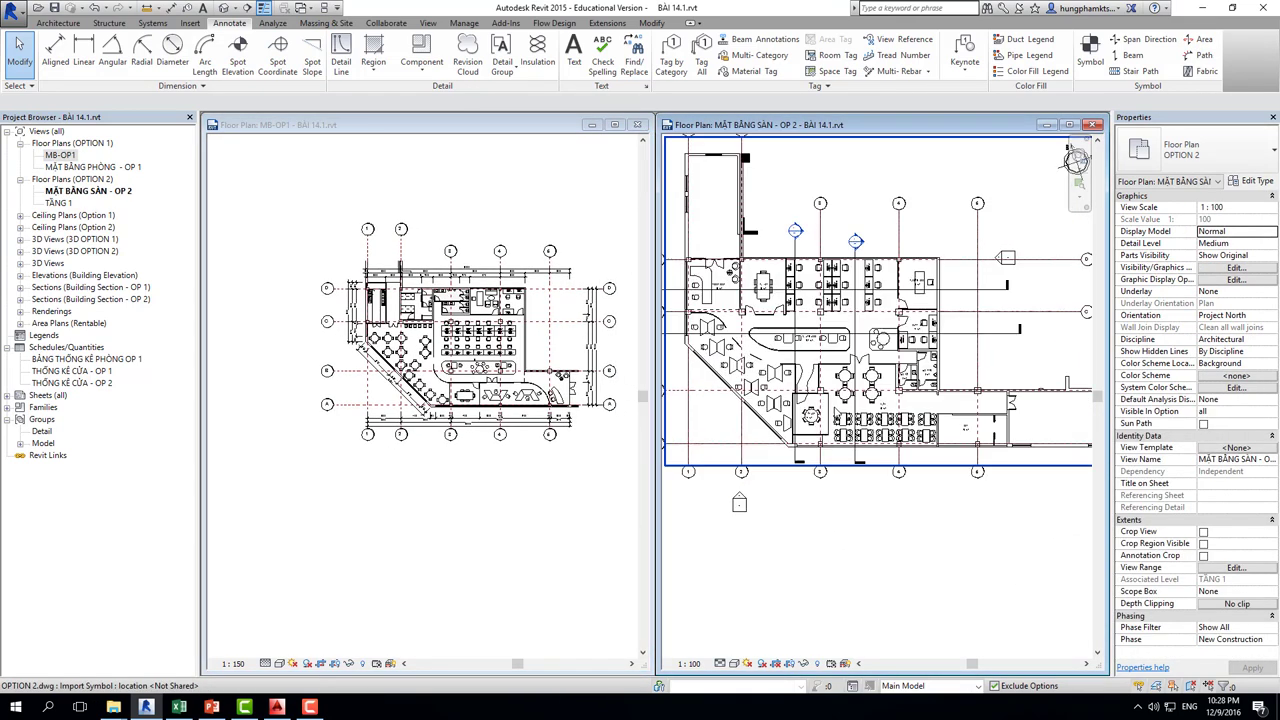
pyautogui.scroll(1, 445, 407)
pyautogui.scroll(2, 620, 280)
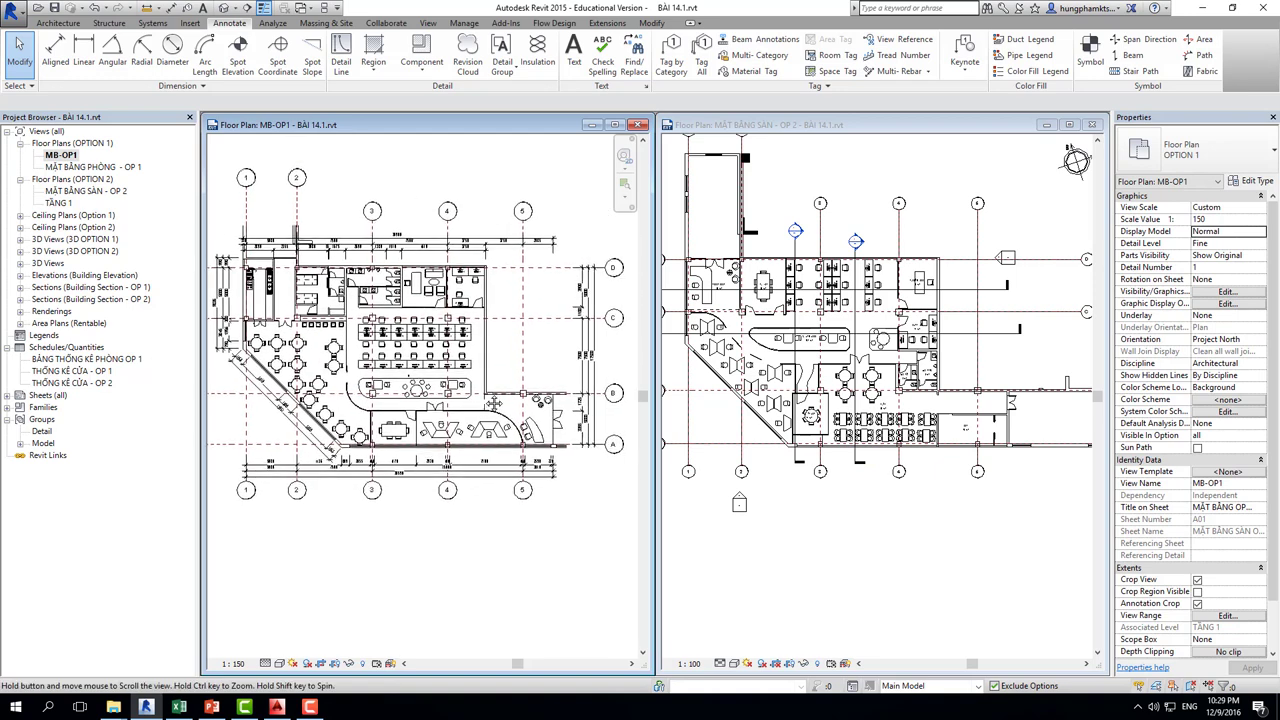
pyautogui.doubleClick(74, 241)
pyautogui.doubleClick(70, 252)
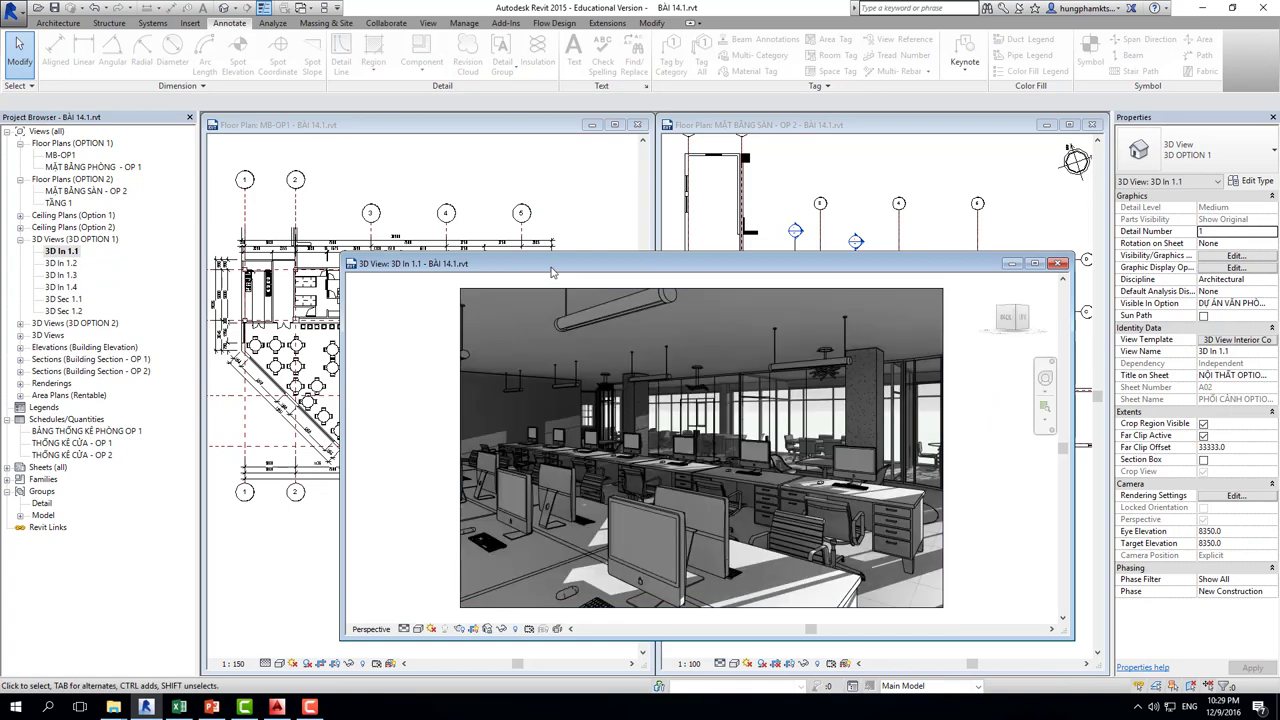
# Step: Open the 3D In 2.1 perspective and arrange it beside the 3D In 1.1 window
pyautogui.click(60, 276)
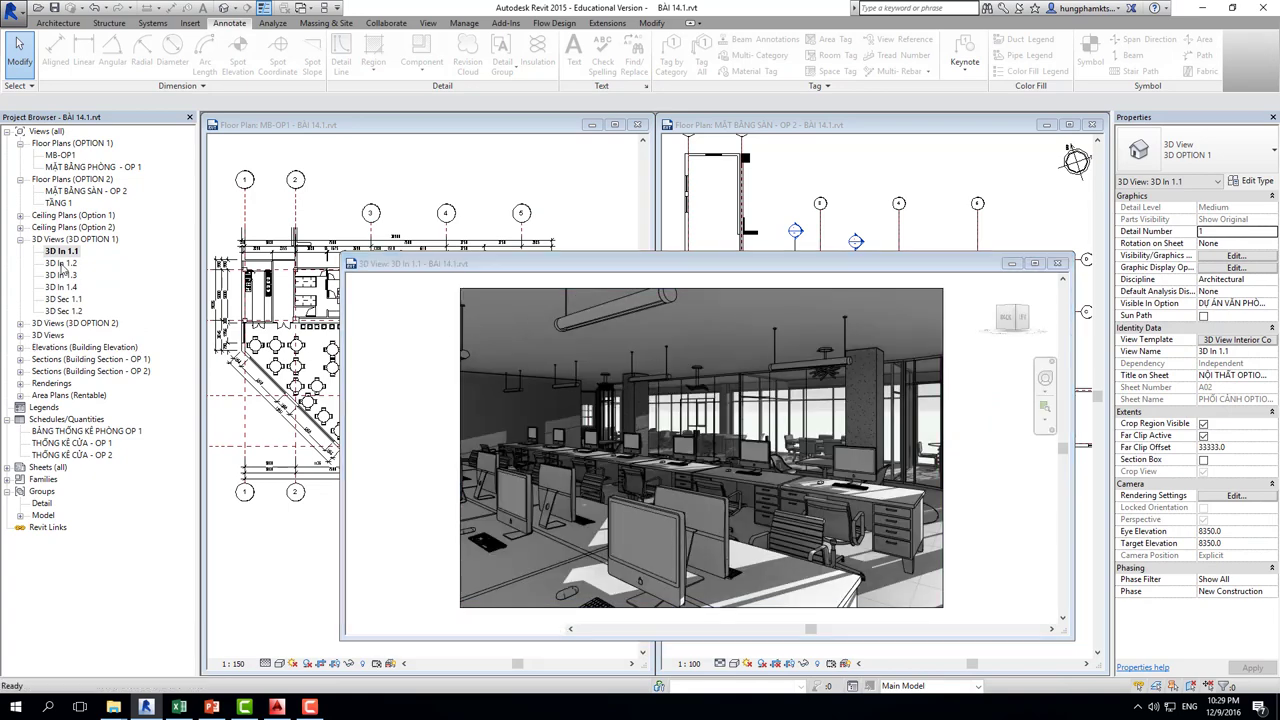
pyautogui.doubleClick(70, 326)
pyautogui.doubleClick(61, 336)
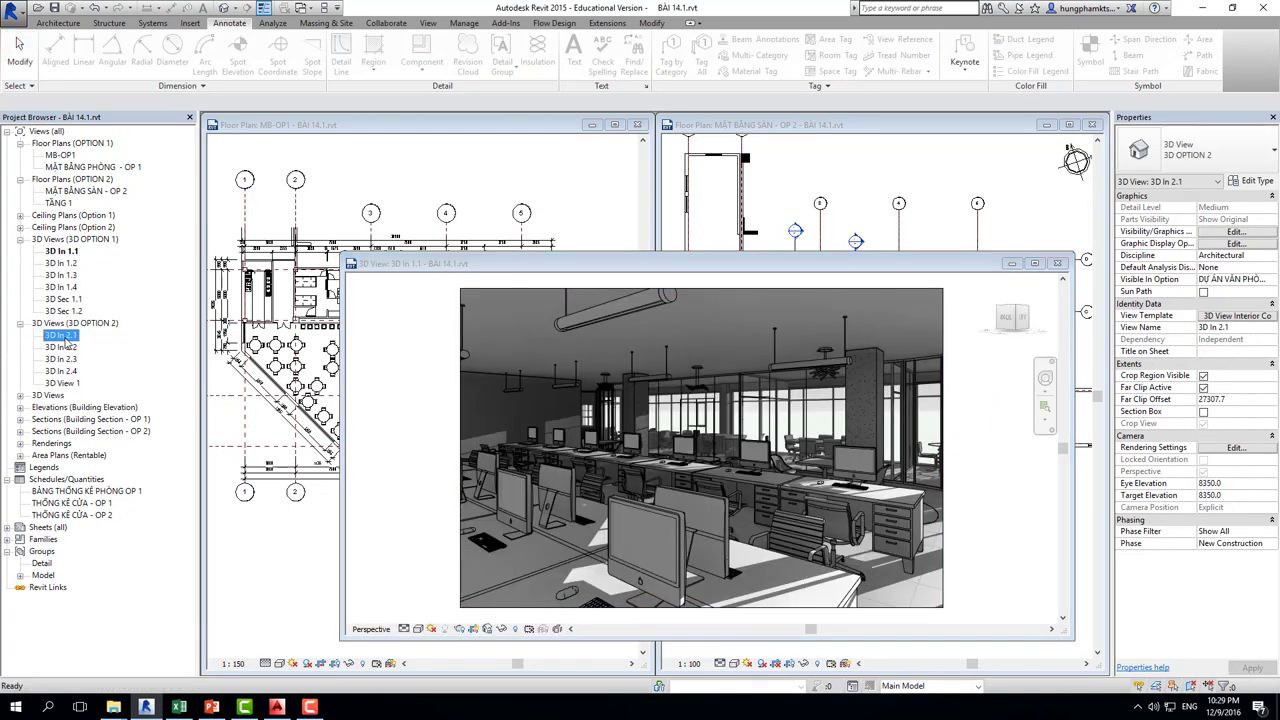
pyautogui.moveTo(552, 294); pyautogui.dragTo(861, 129)
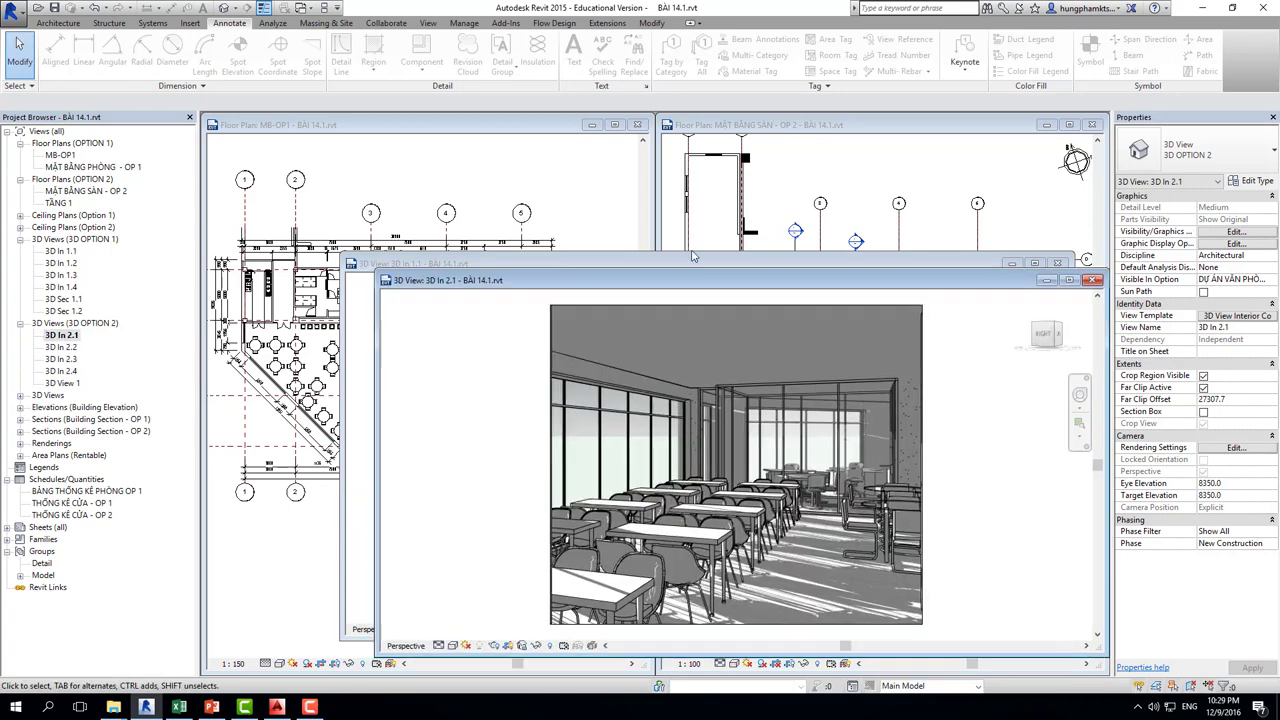
pyautogui.moveTo(578, 258)
pyautogui.mouseDown()
pyautogui.moveTo(369, 209)
pyautogui.moveTo(371, 159)
pyautogui.mouseUp()
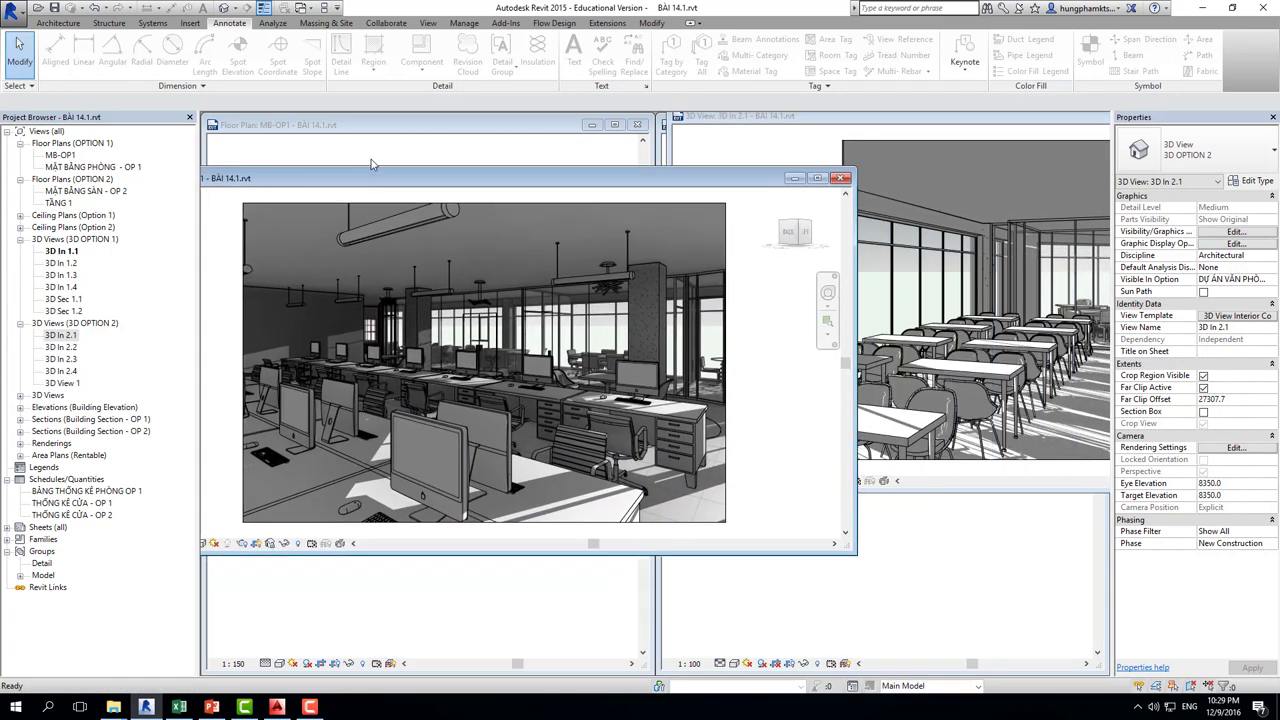
pyautogui.moveTo(730, 115); pyautogui.dragTo(717, 139)
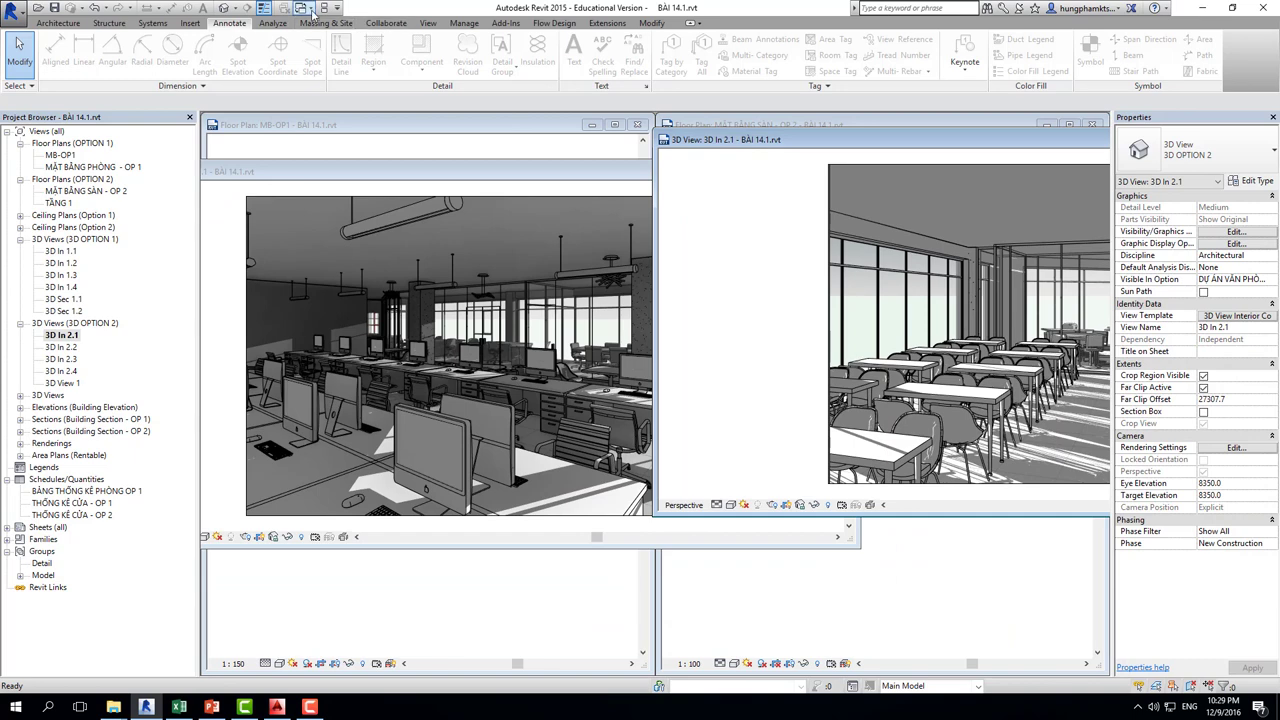
# Step: Tile all four open views and zoom each to fit with ZA
pyautogui.click(323, 8)
pyautogui.press('z')
pyautogui.press('a')
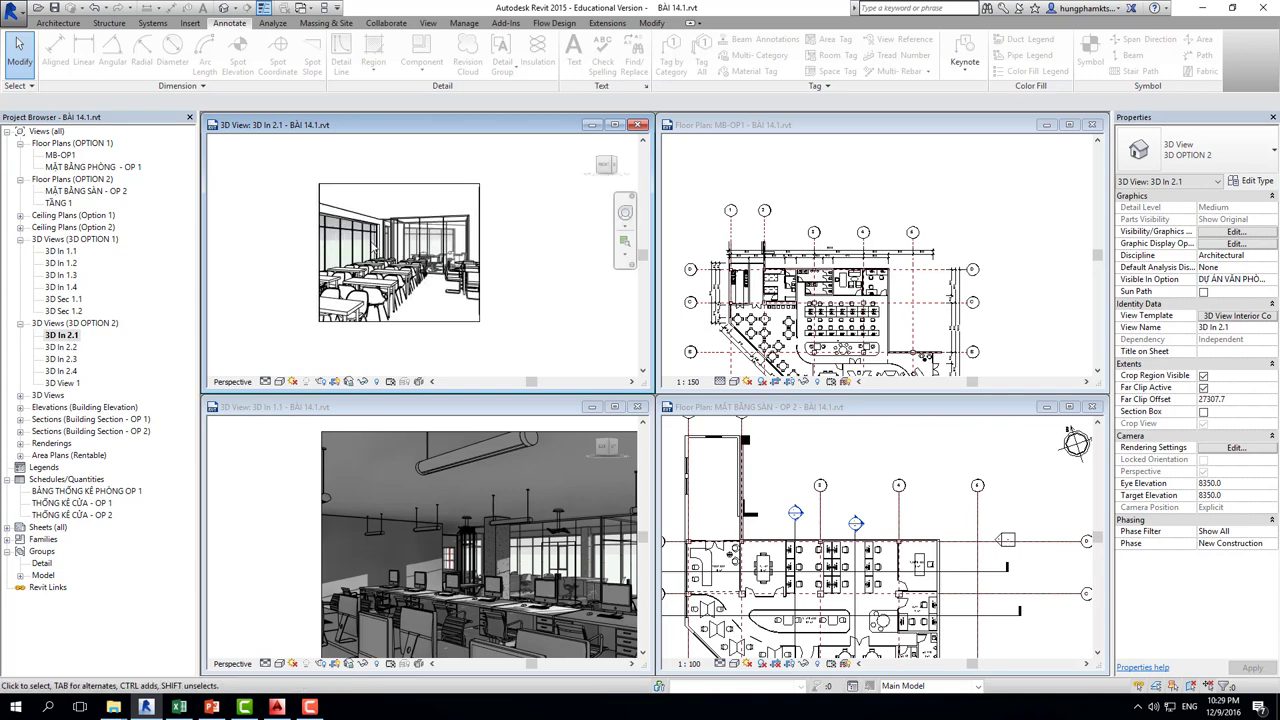
# Step: Pan and zoom the 3D In 2.1 pane until the classroom render nearly fills it
pyautogui.moveTo(542, 321); pyautogui.dragTo(572, 268, button='middle')
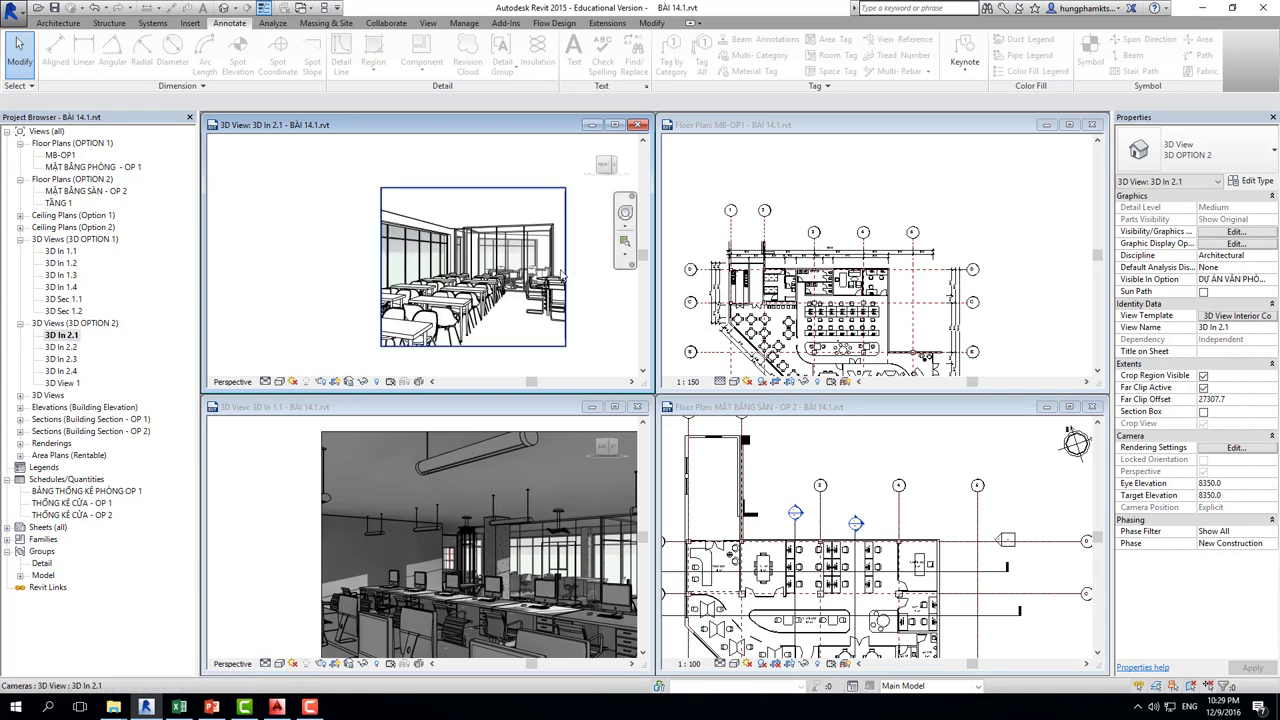
pyautogui.scroll(2, 563, 276)
pyautogui.scroll(1, 431, 313)
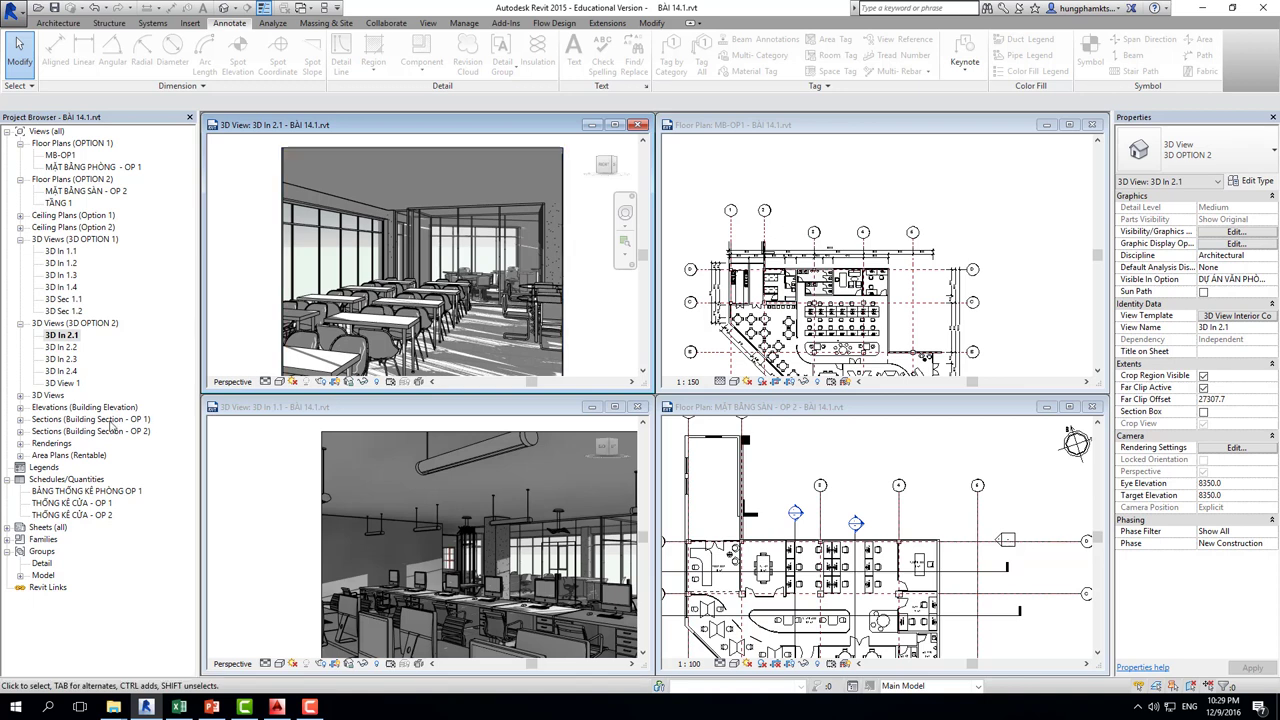
# Step: Open the THỐNG KÊ CỬA - OP 1 and OP 2 door schedules and arrange their windows
pyautogui.doubleClick(72, 503)
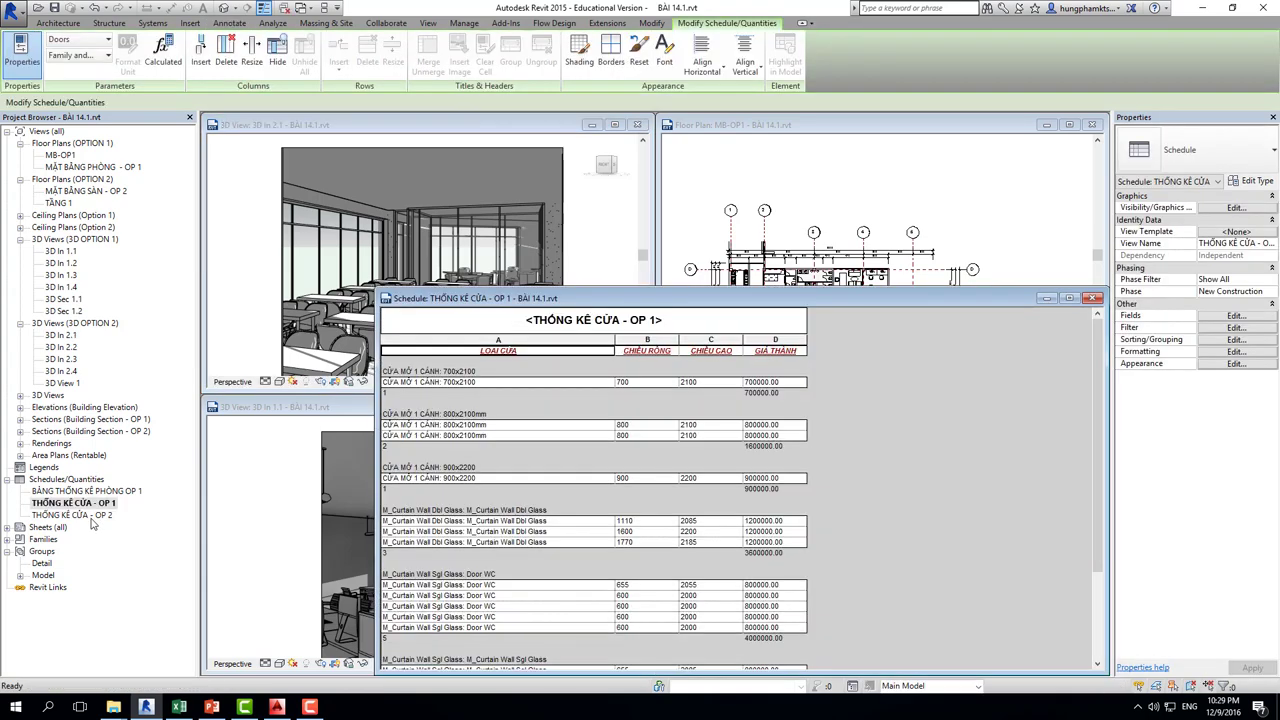
pyautogui.doubleClick(88, 515)
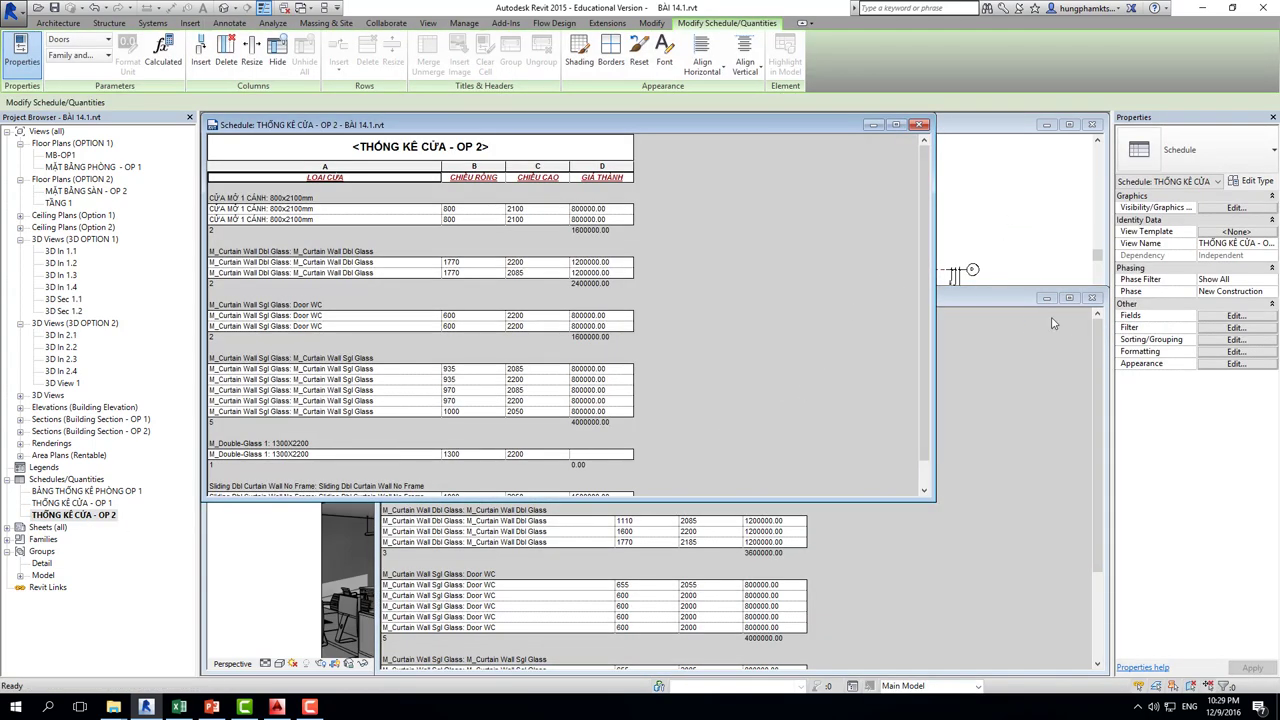
pyautogui.moveTo(1000, 298); pyautogui.dragTo(855, 255)
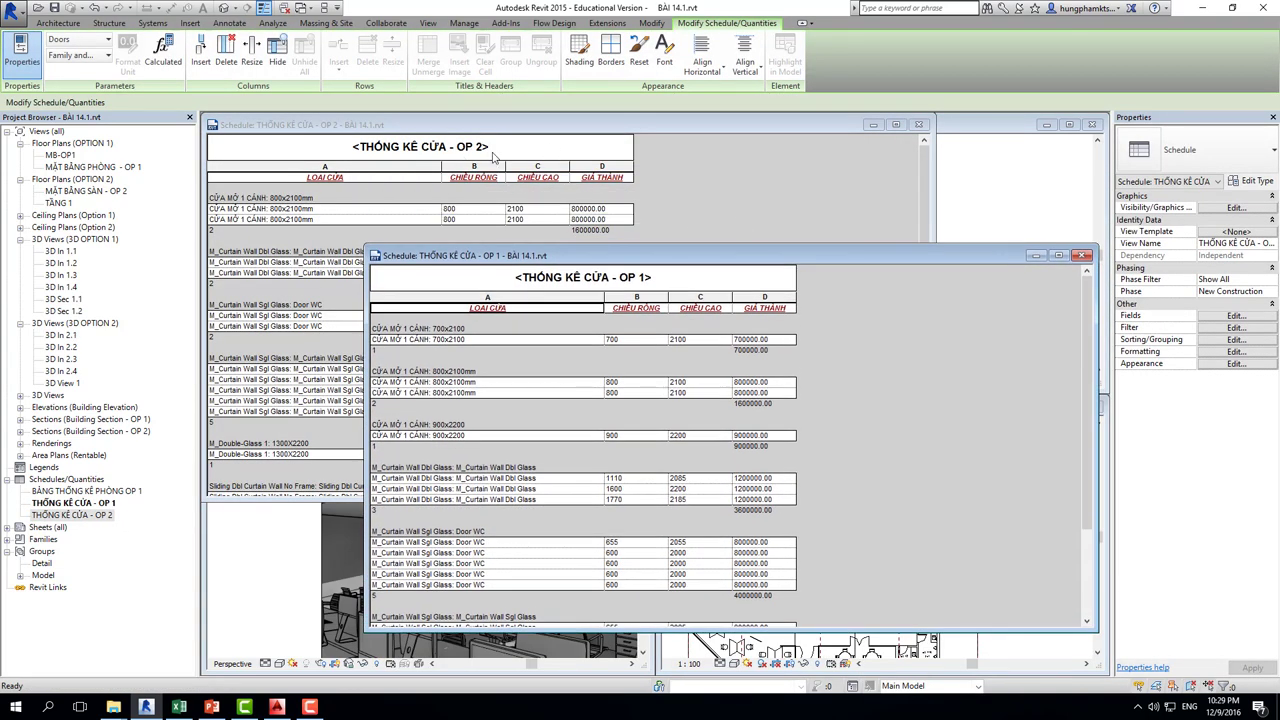
pyautogui.moveTo(744, 256); pyautogui.dragTo(833, 130)
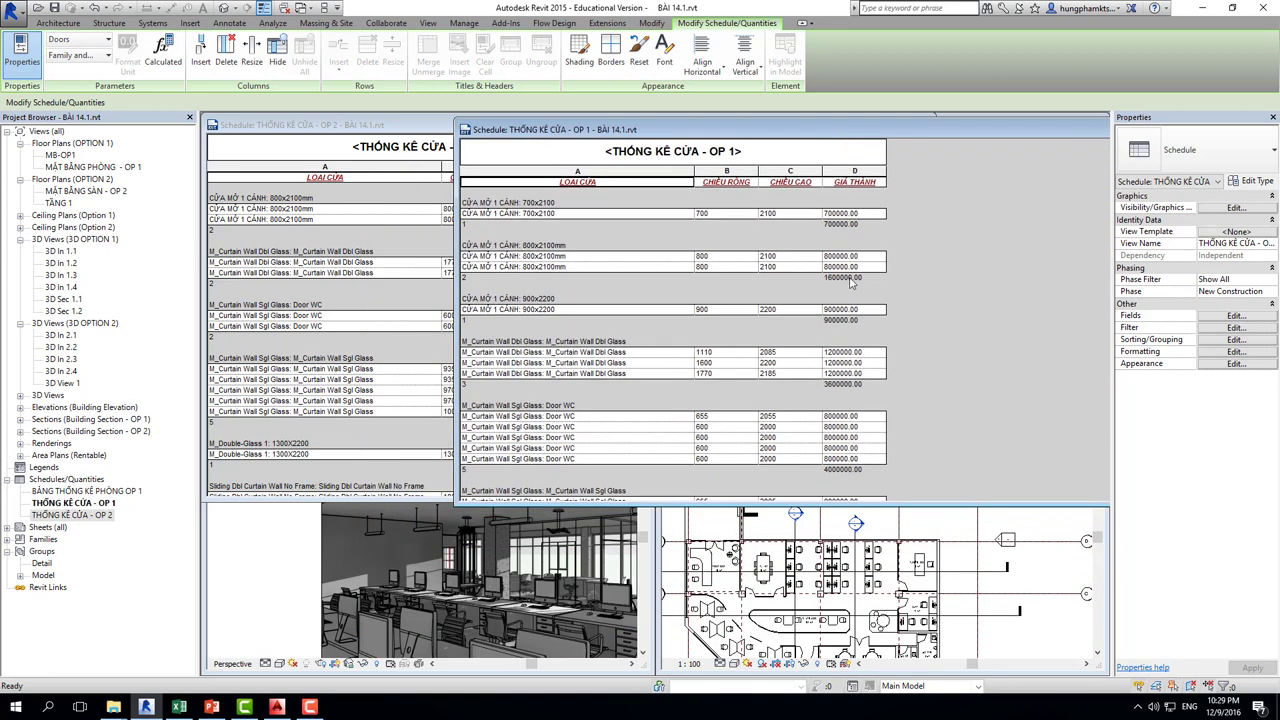
pyautogui.scroll(-2, 857, 485)
pyautogui.scroll(-3, 865, 479)
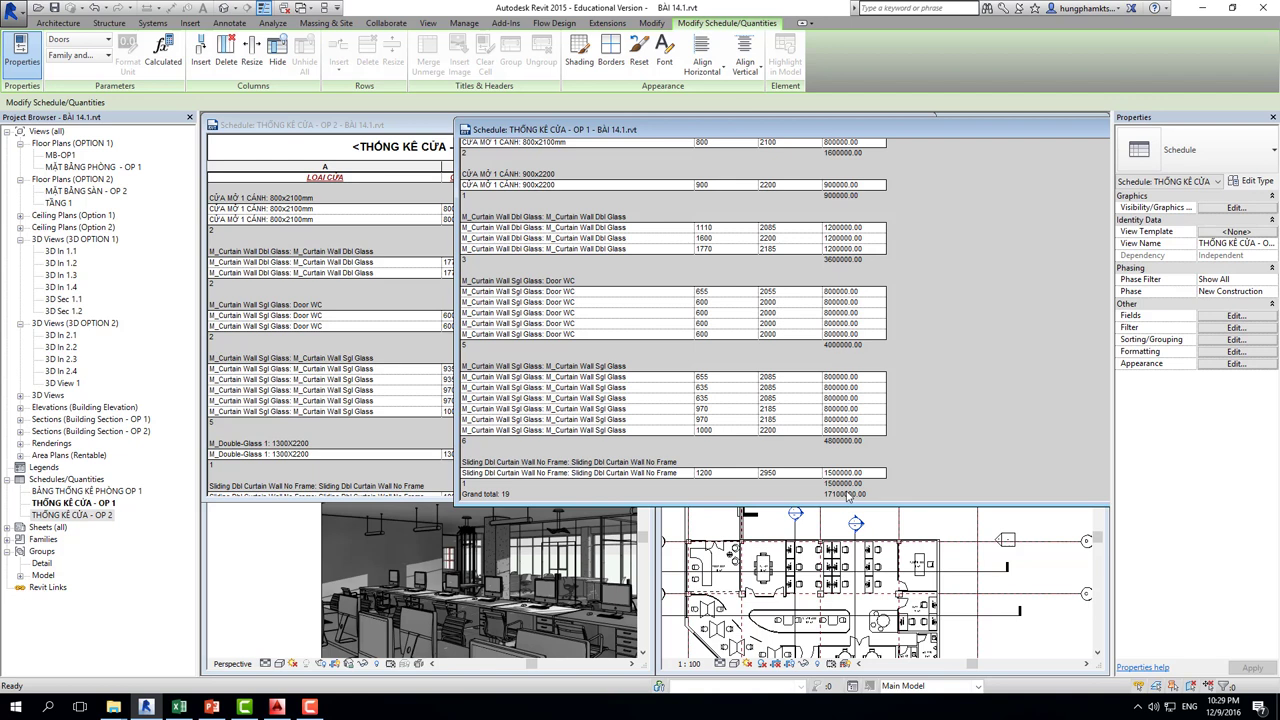
# Step: Review the OP 2 schedule, close it, and maximize the OP 1 door schedule
pyautogui.click(418, 479)
pyautogui.scroll(-1, 589, 489)
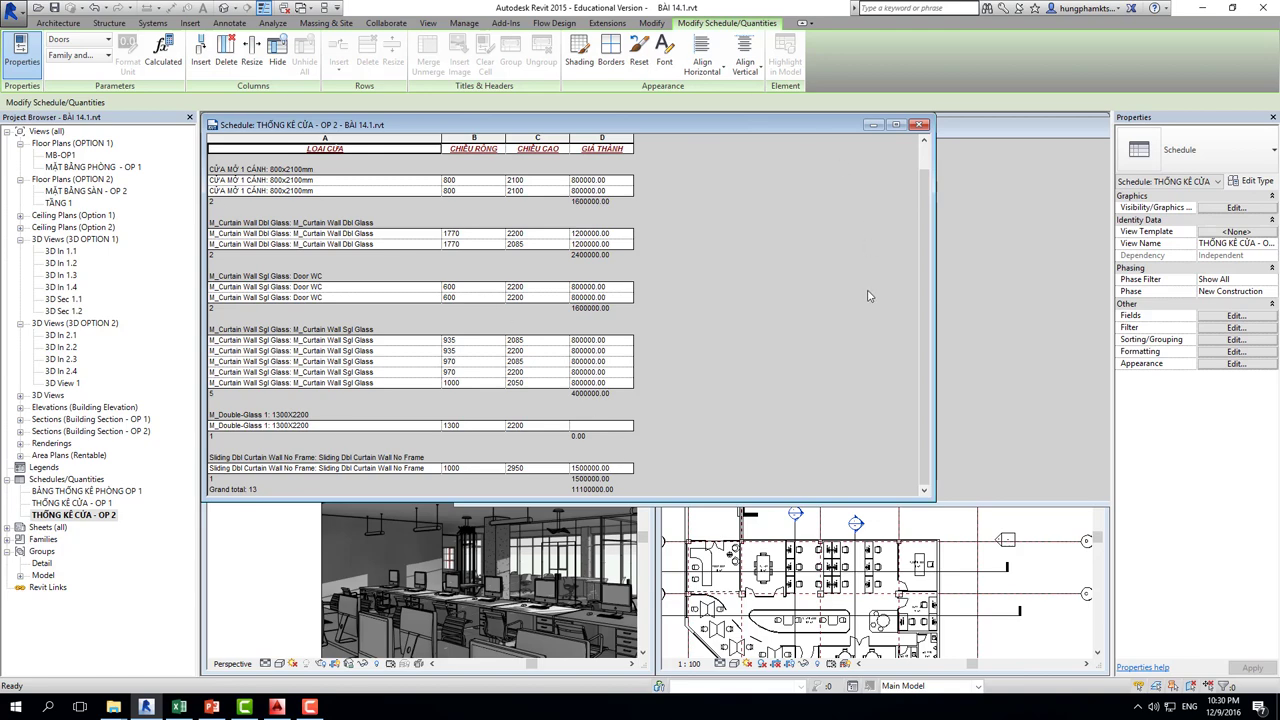
pyautogui.click(922, 125)
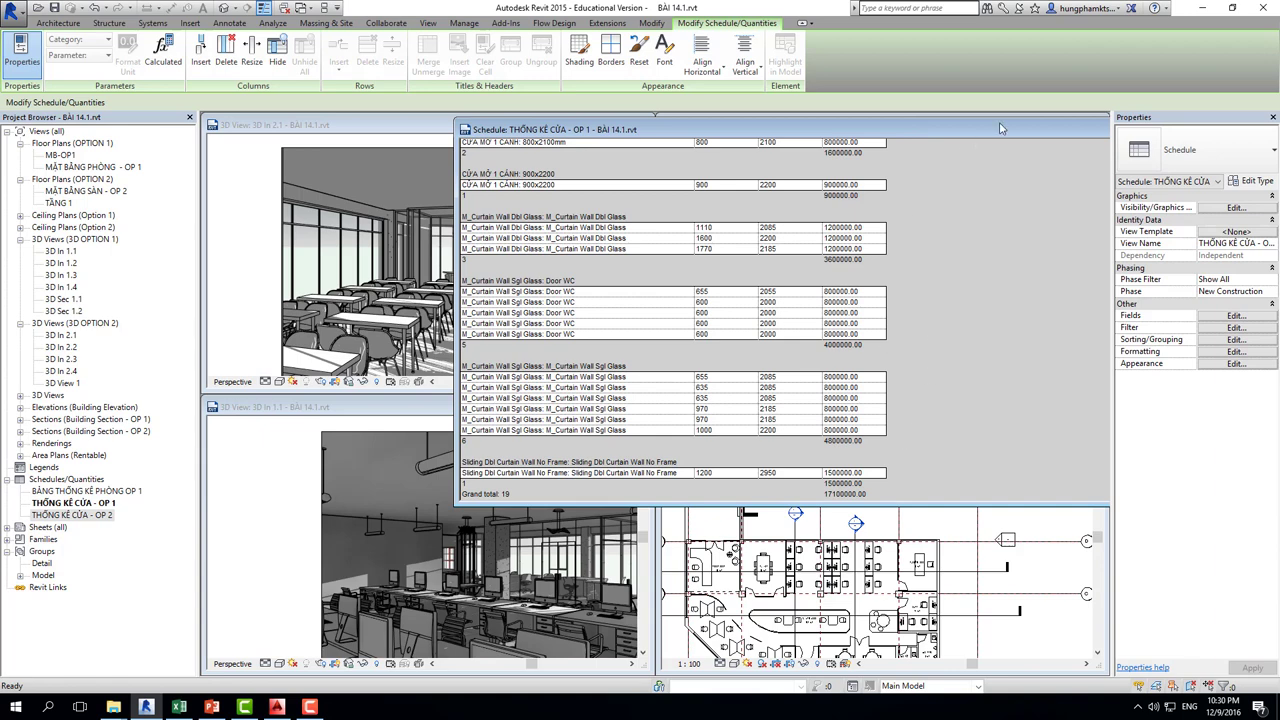
pyautogui.click(963, 165)
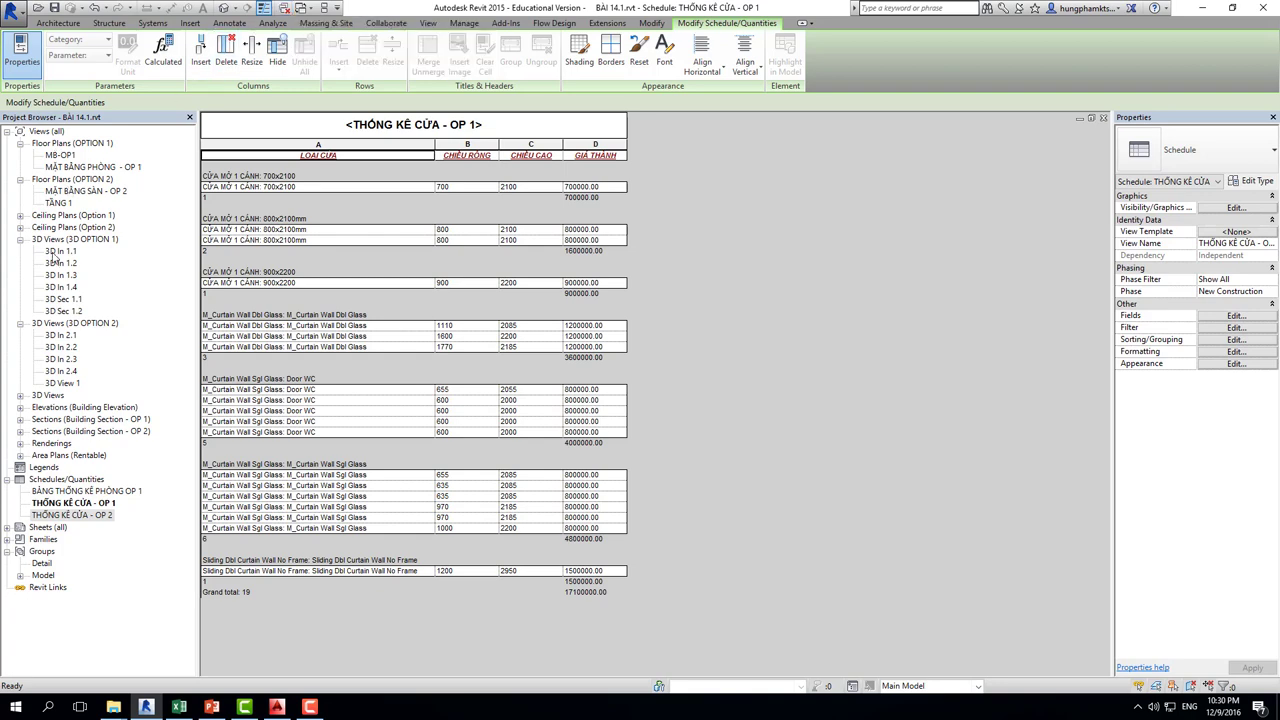
# Step: Open the 3D In 1.1, 3D In 2.2 and 3D In 1.3 perspectives in turn
pyautogui.doubleClick(53, 252)
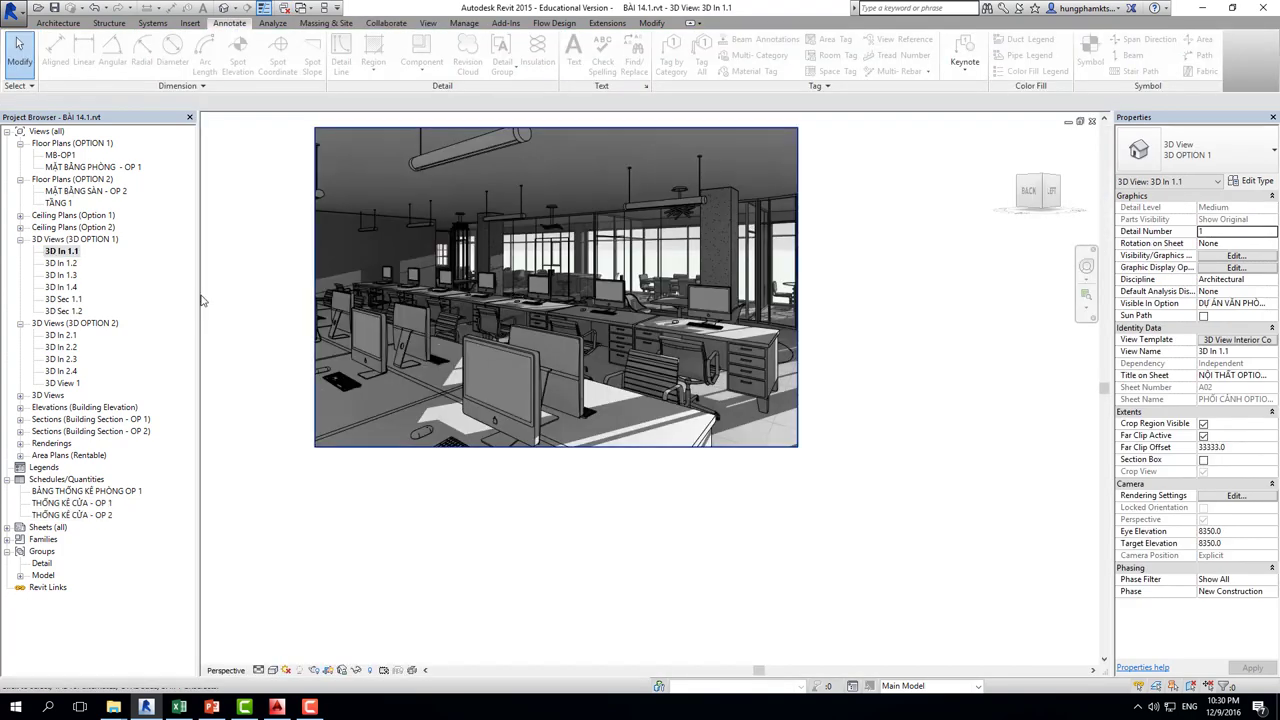
pyautogui.doubleClick(61, 347)
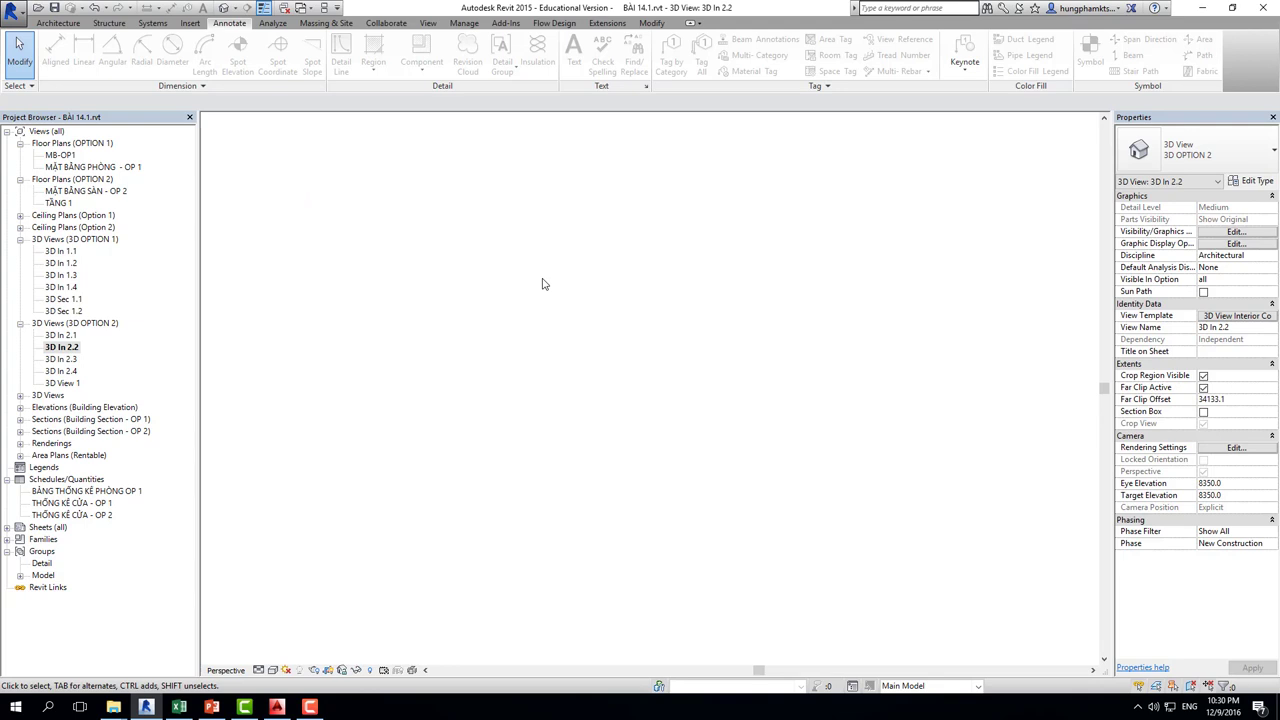
pyautogui.scroll(-2, 545, 284)
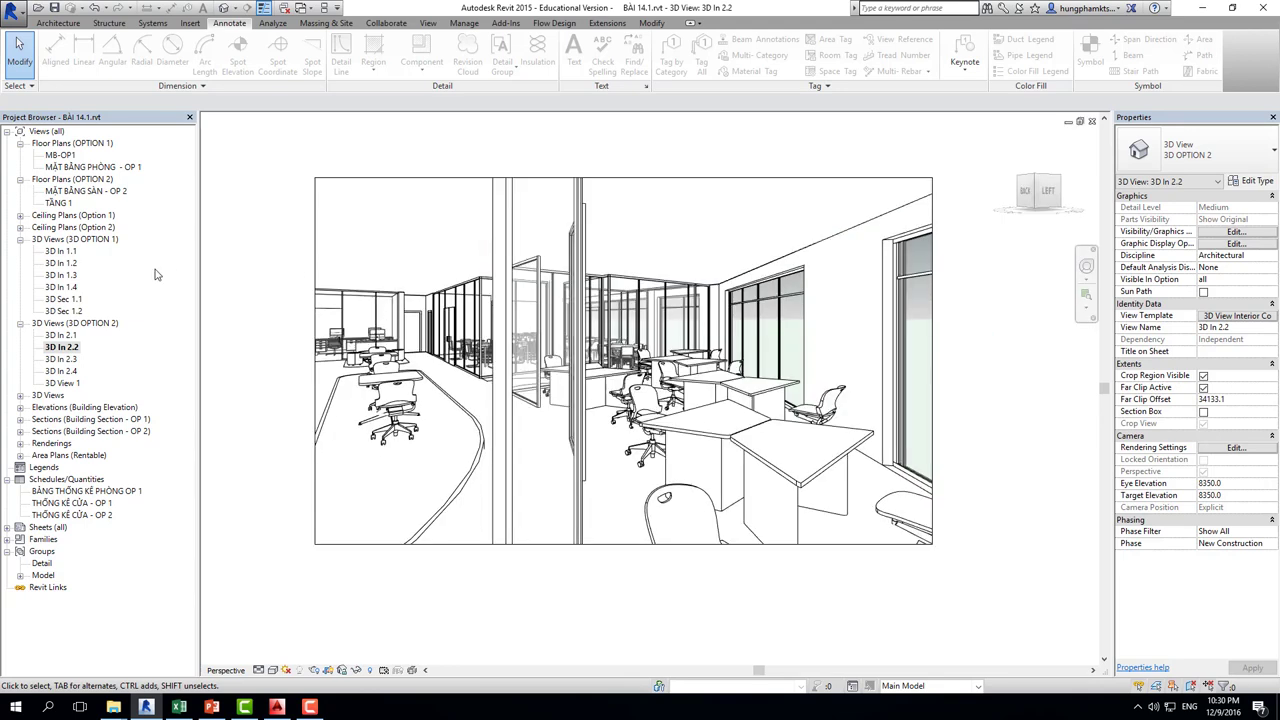
pyautogui.doubleClick(62, 277)
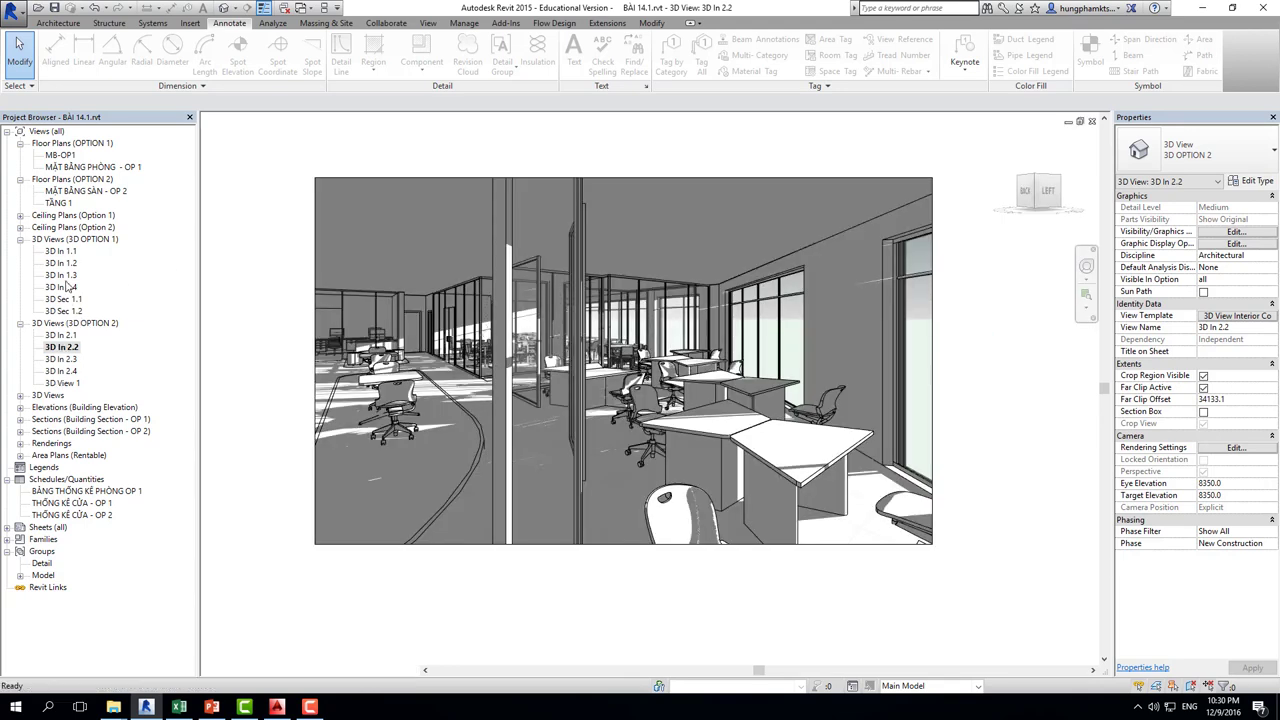